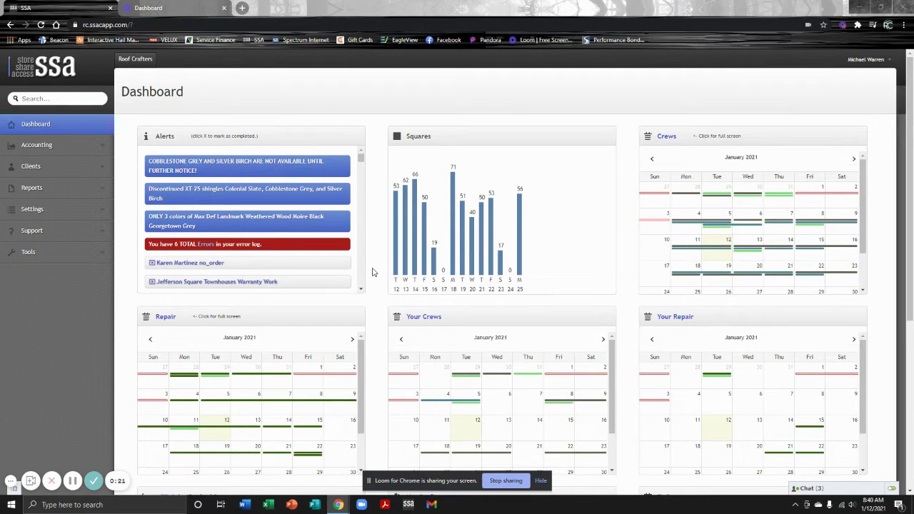
Step: Open the full tasks calendar and go to the job linked to the January 7, 10:00 AM appointment
scroll(372, 271, down, 3)
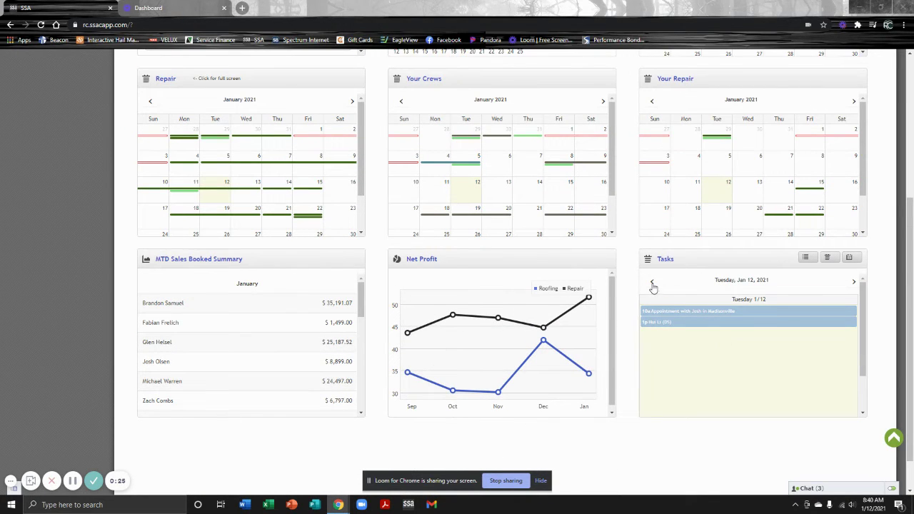
click(666, 265)
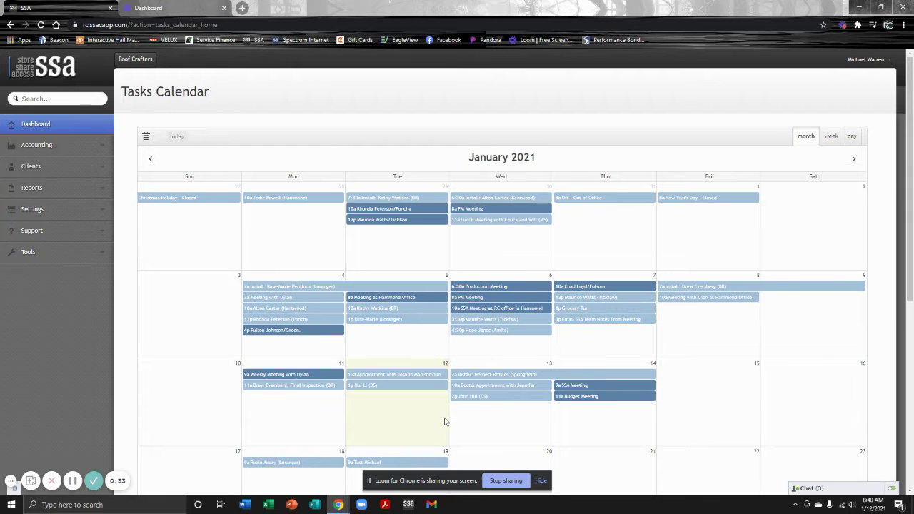
click(575, 290)
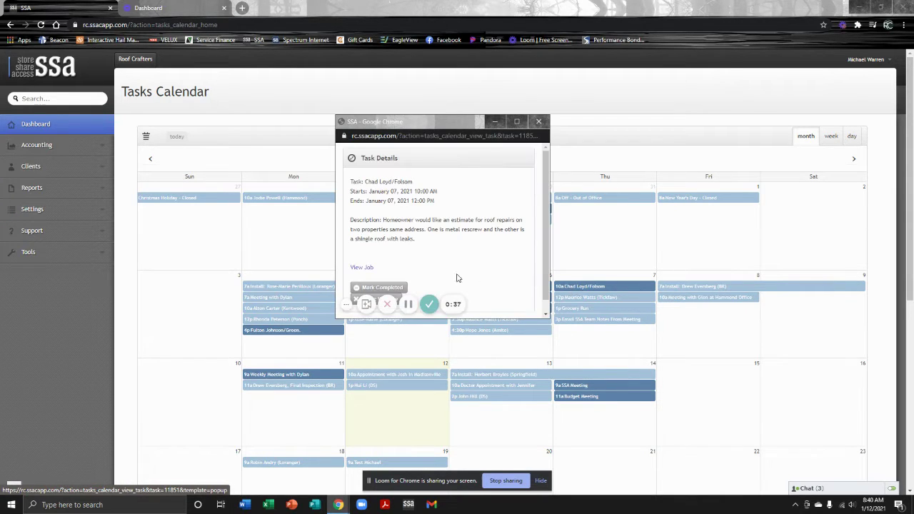
click(366, 268)
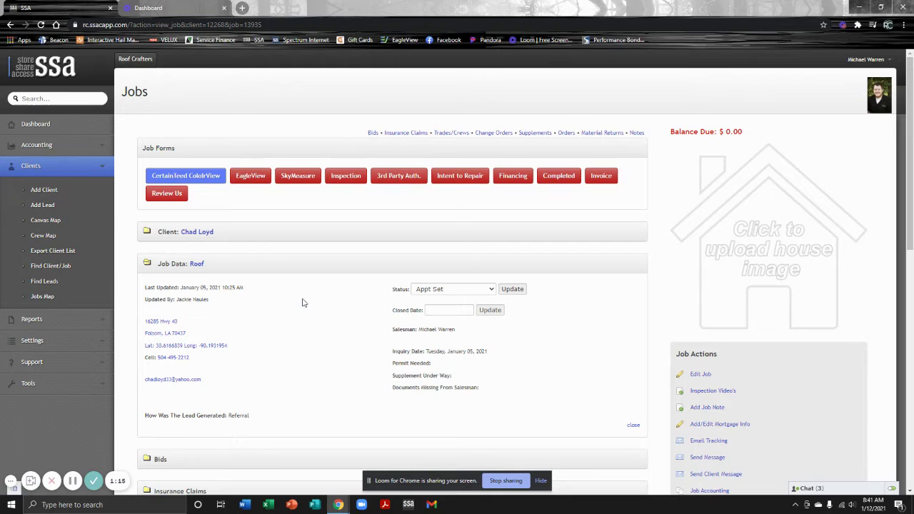
Step: Update the job's status to Drip Campaign
click(491, 293)
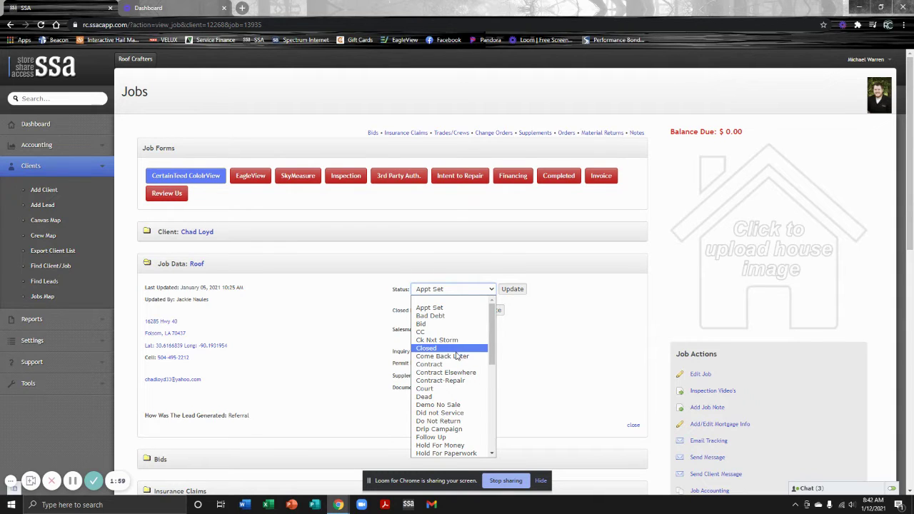
click(457, 429)
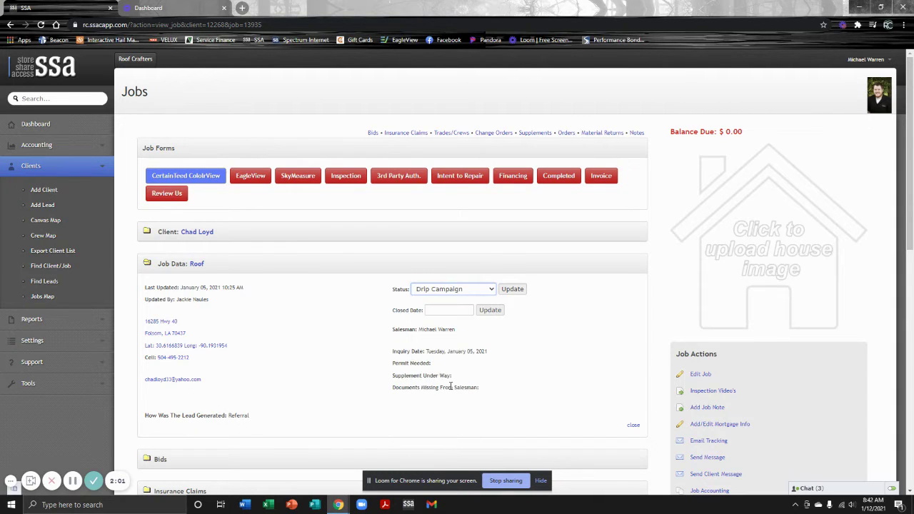
click(505, 293)
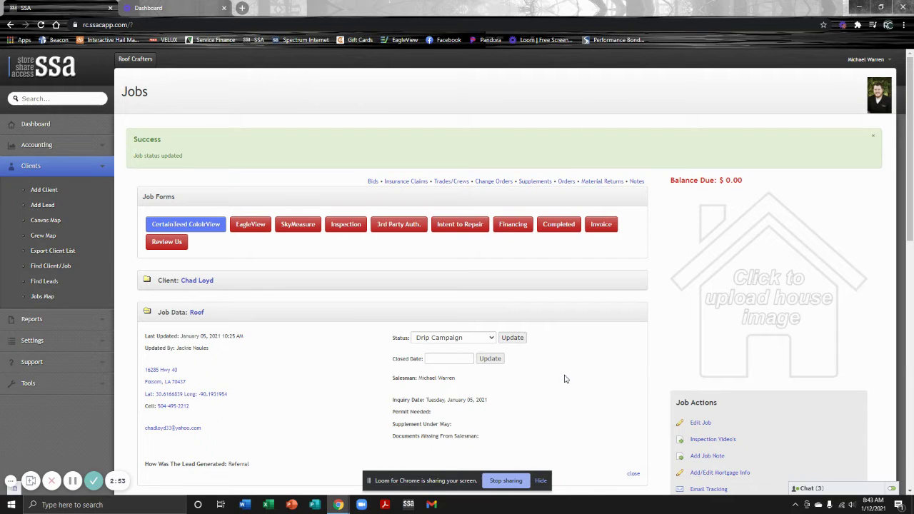
Step: Start a house image upload for the job and browse to the Desktop folder for the file
scroll(500, 387, down, 1)
scroll(500, 387, down, 1)
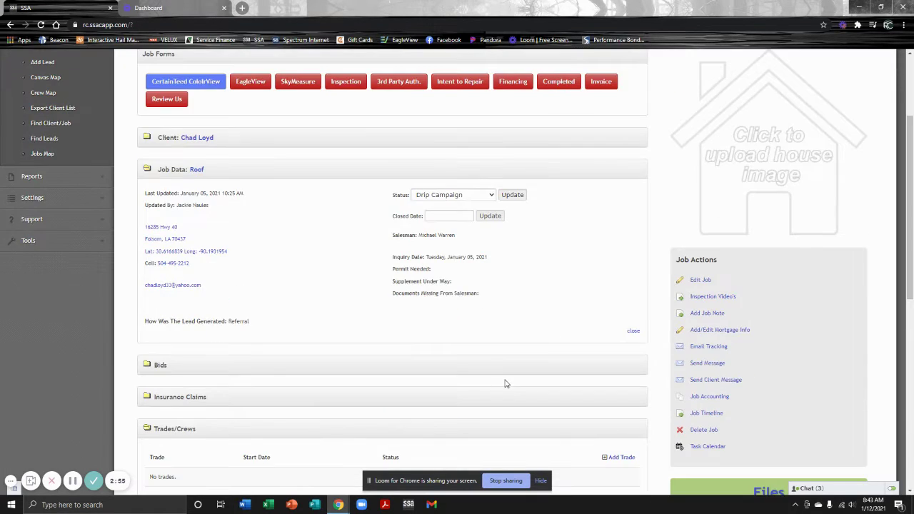
scroll(543, 341, up, 1)
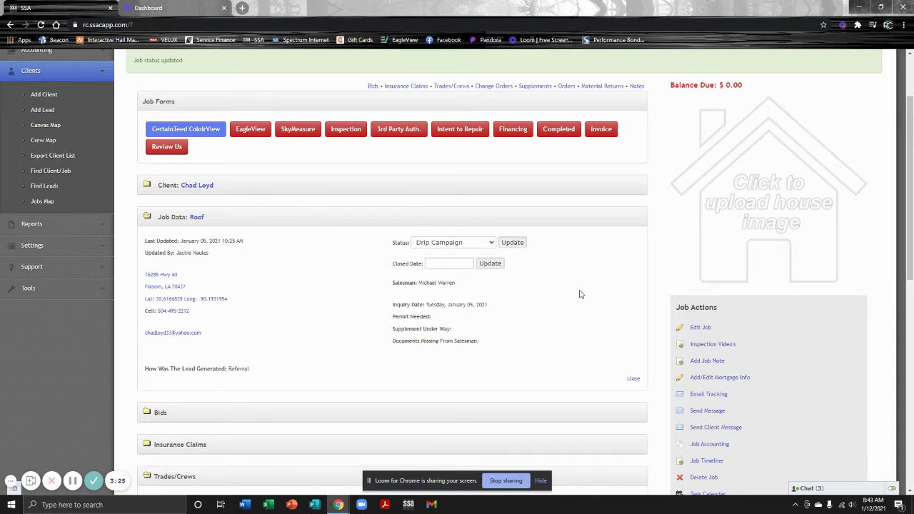
click(756, 196)
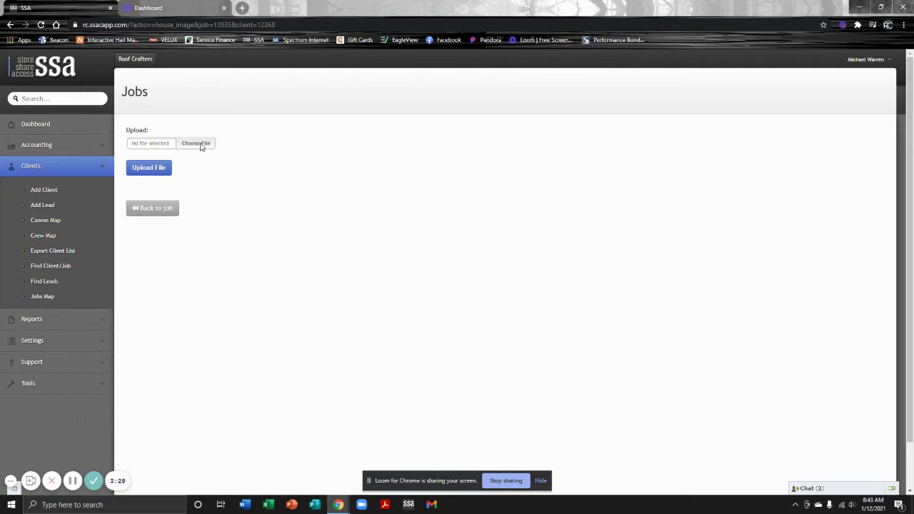
click(200, 142)
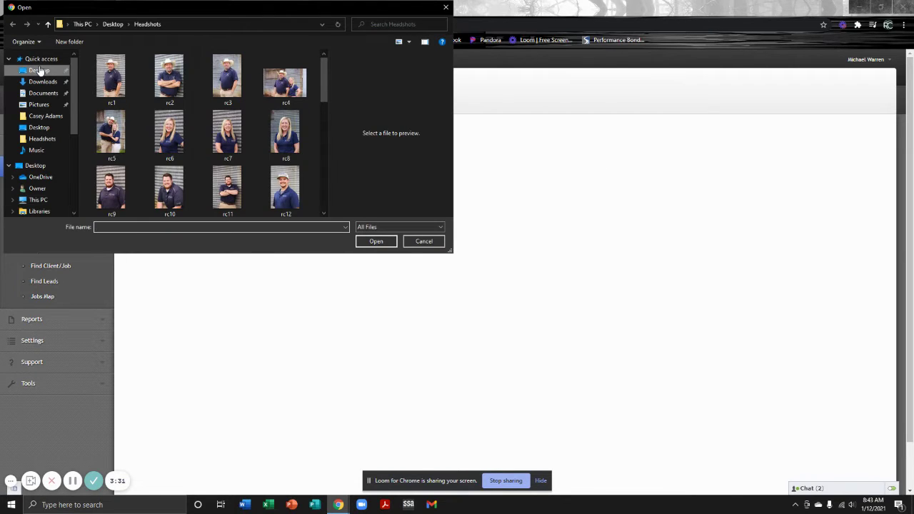
click(39, 70)
Step: Select the ssa-logo image from the Desktop and upload it as the job's house image
scroll(146, 147, down, 2)
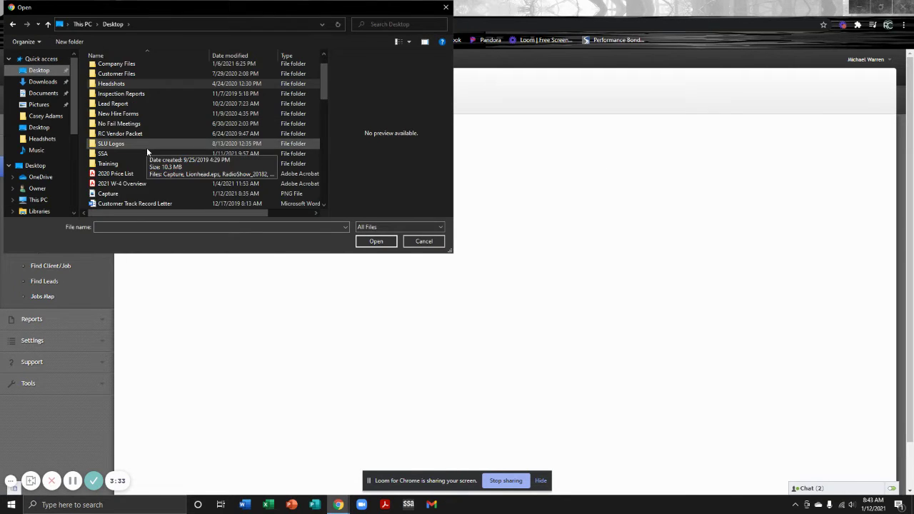
click(138, 165)
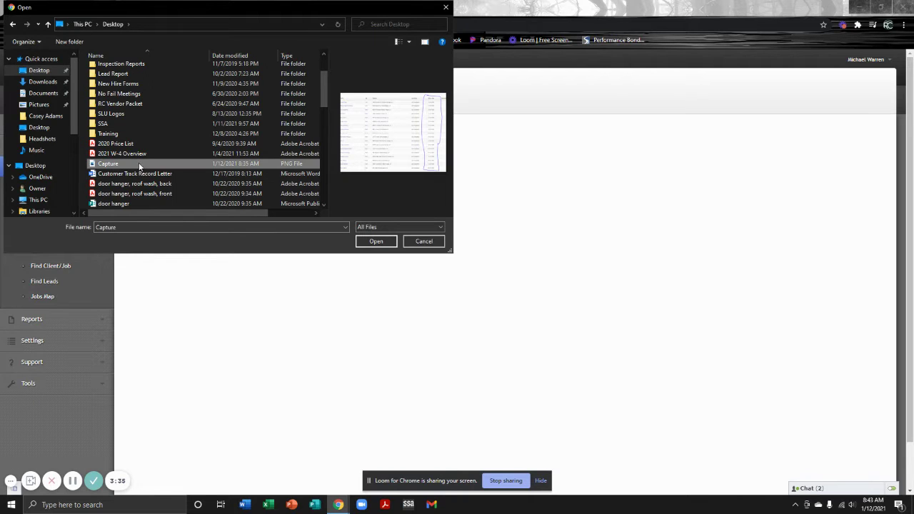
click(141, 201)
click(139, 176)
scroll(139, 179, down, 8)
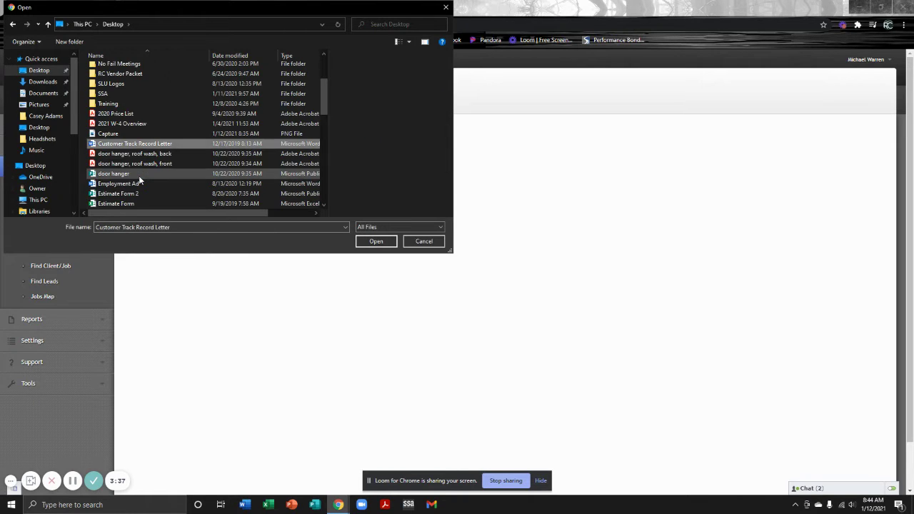
scroll(138, 186, down, 4)
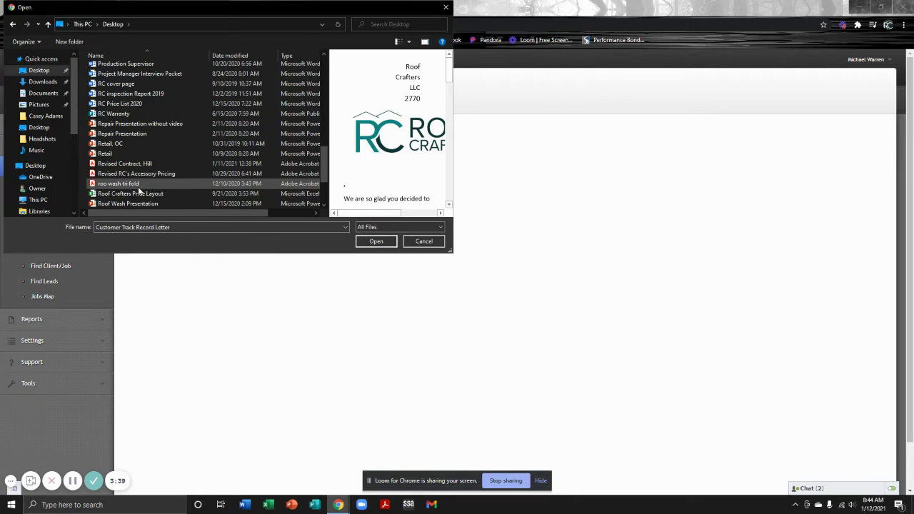
click(131, 155)
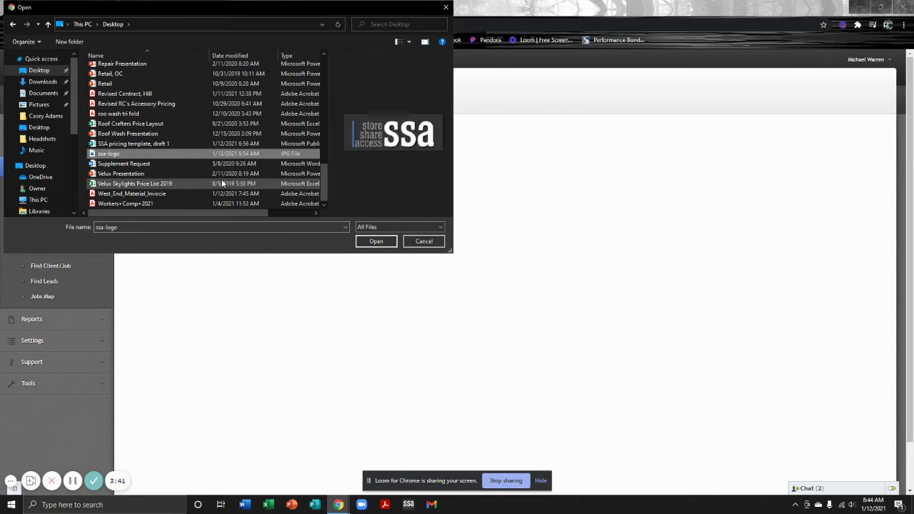
click(373, 242)
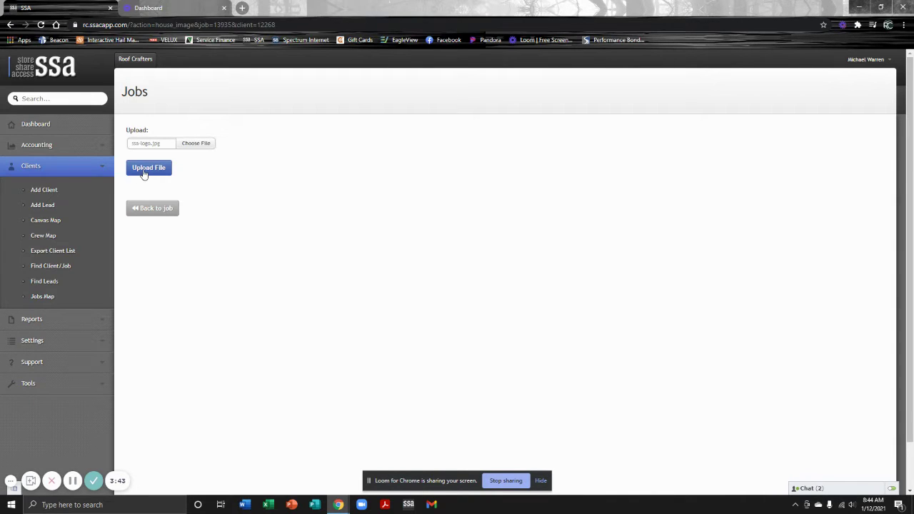
click(143, 172)
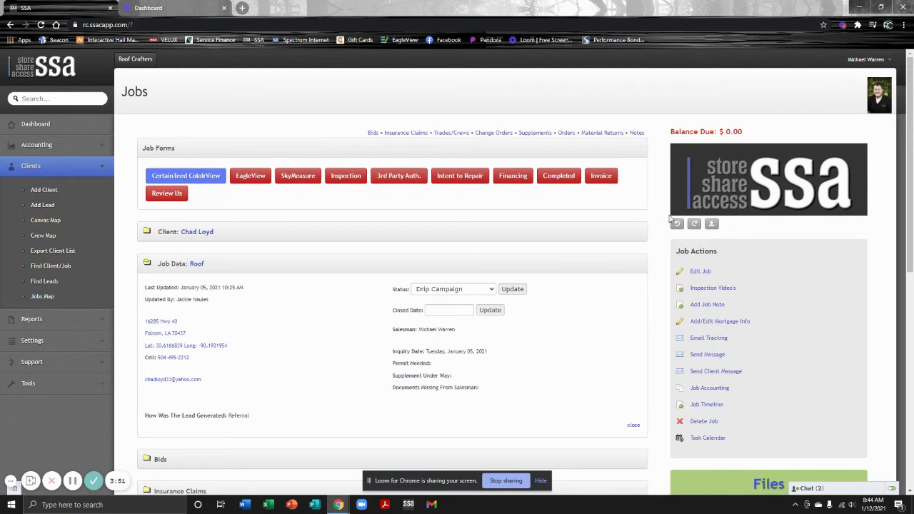
Step: Set the new job file's destination to the existing client/ (accessible by client) folder
scroll(643, 236, down, 4)
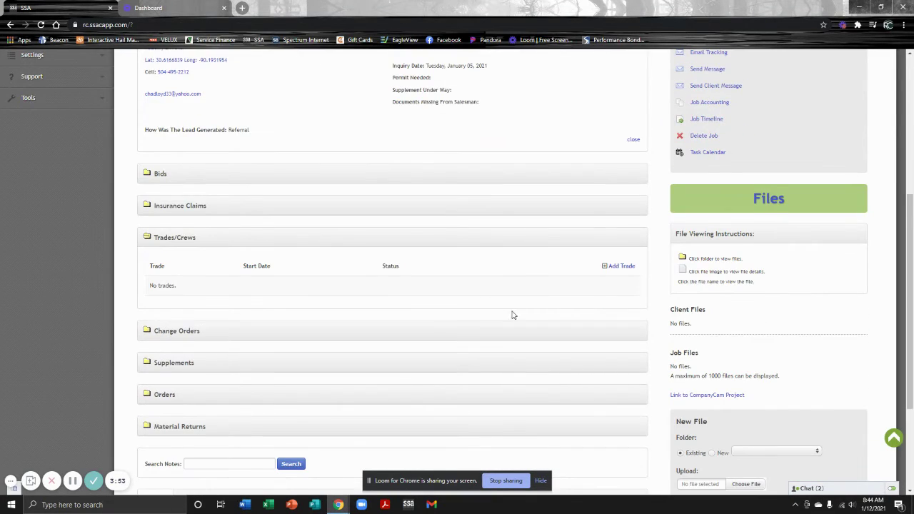
scroll(514, 315, down, 1)
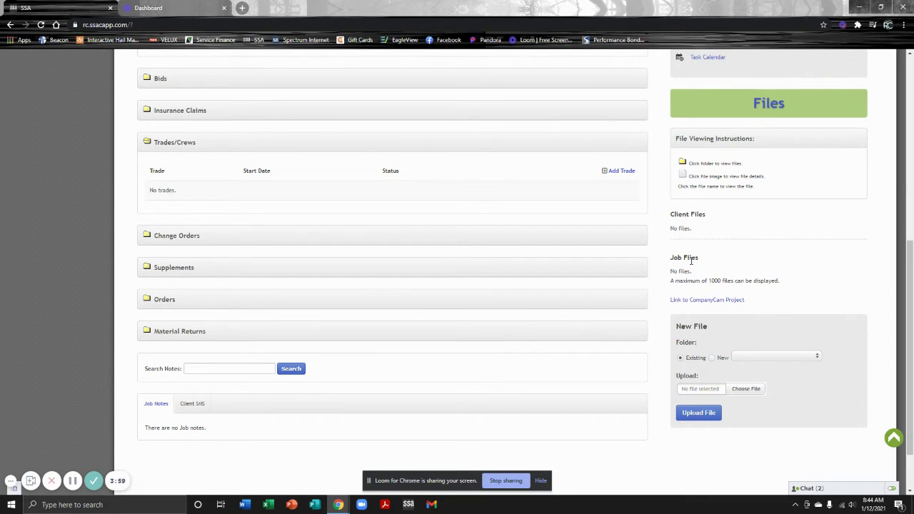
drag(698, 258, 717, 274)
click(716, 274)
click(680, 359)
click(776, 359)
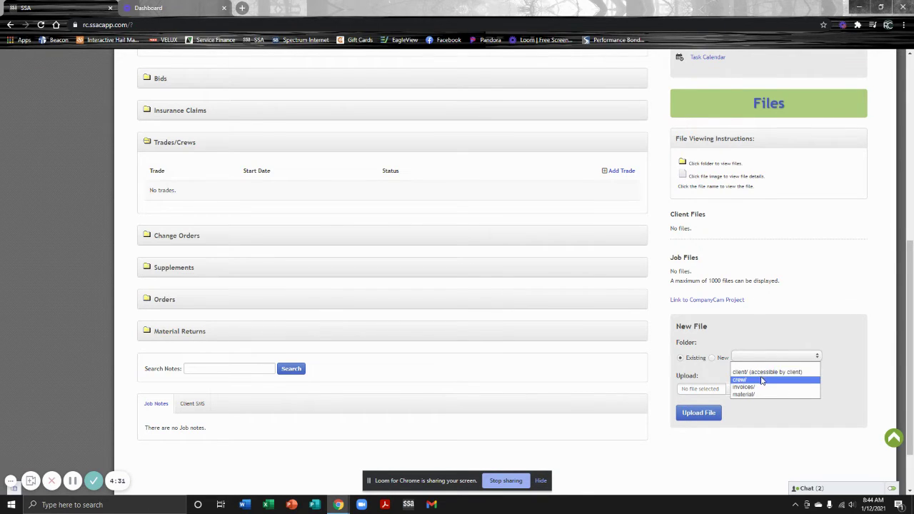
click(775, 372)
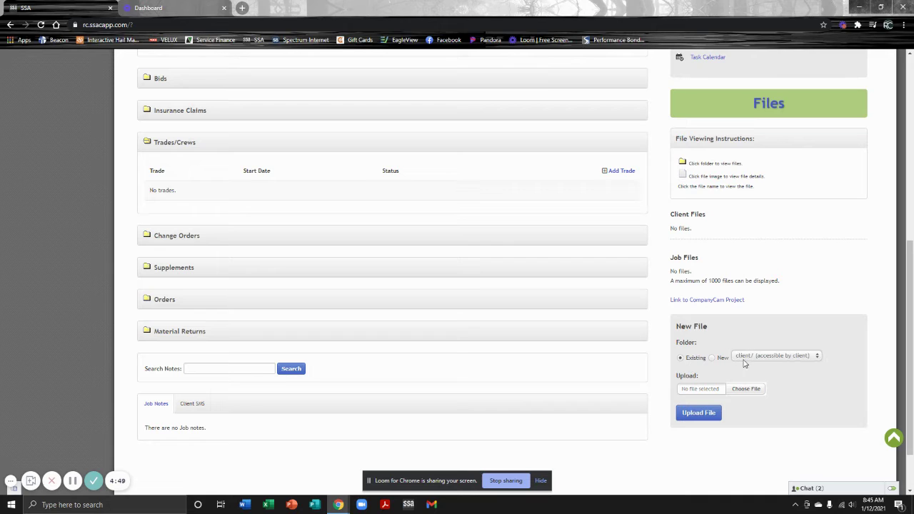
Step: Choose both 123_1 and 123_1 (1) JPEG images from Downloads and upload them to the job files
click(745, 390)
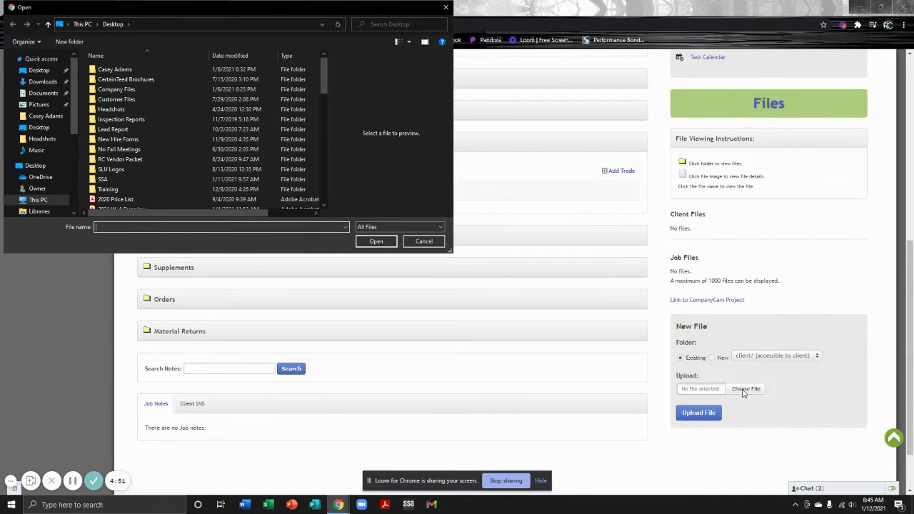
click(28, 83)
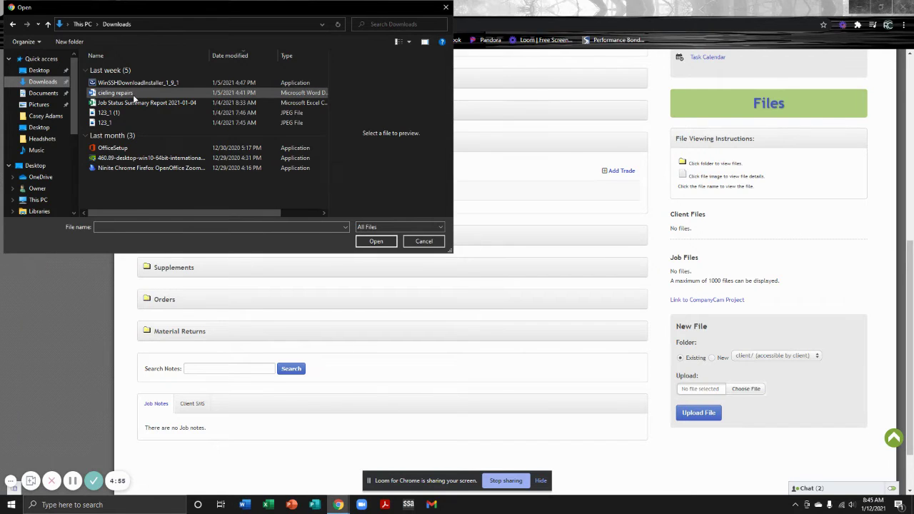
click(130, 113)
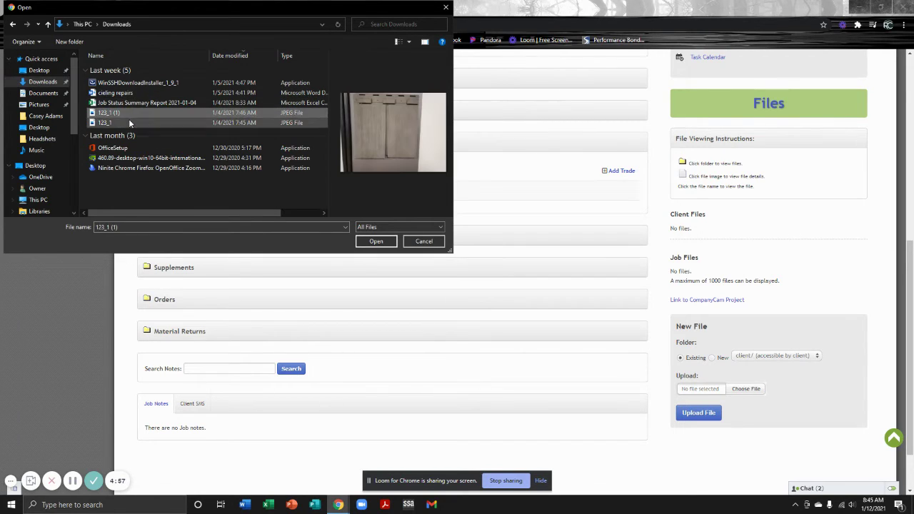
ctrl+click(129, 122)
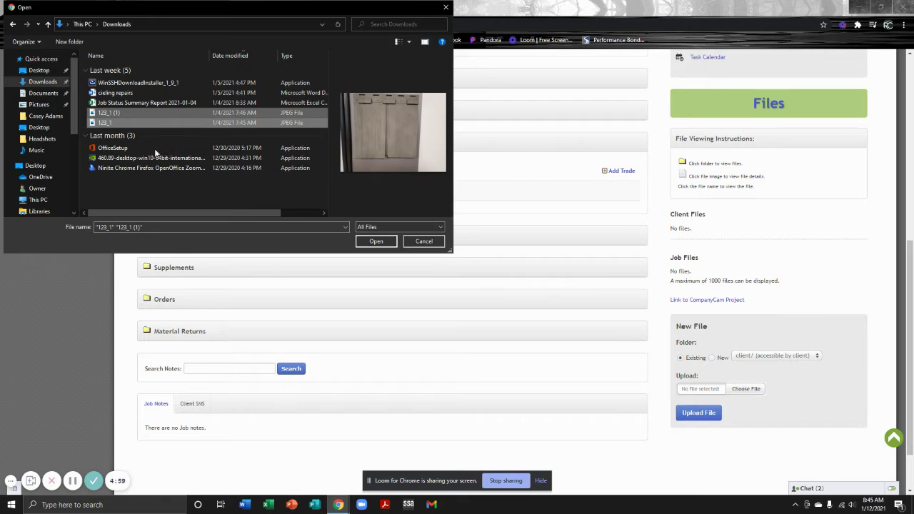
key(Return)
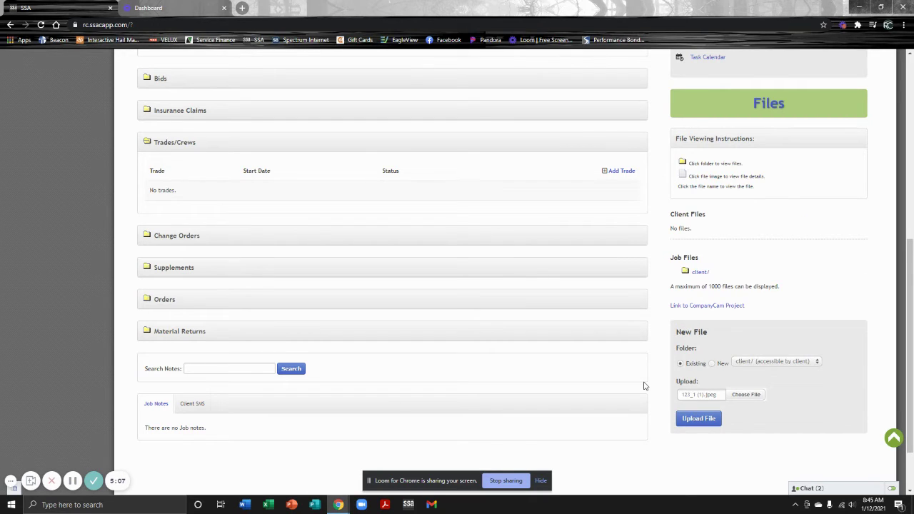
Step: Expand the client/ folder under Job Files and open the details of 123_1.jpeg
click(687, 276)
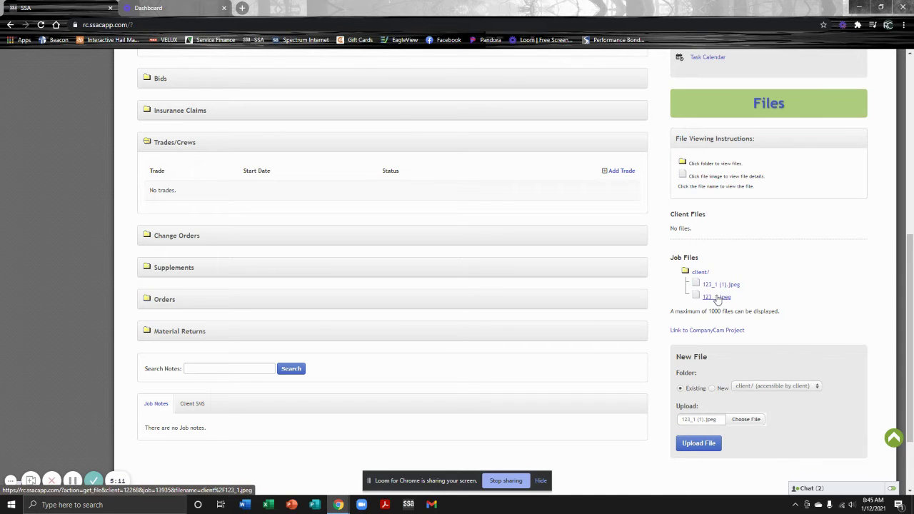
click(698, 274)
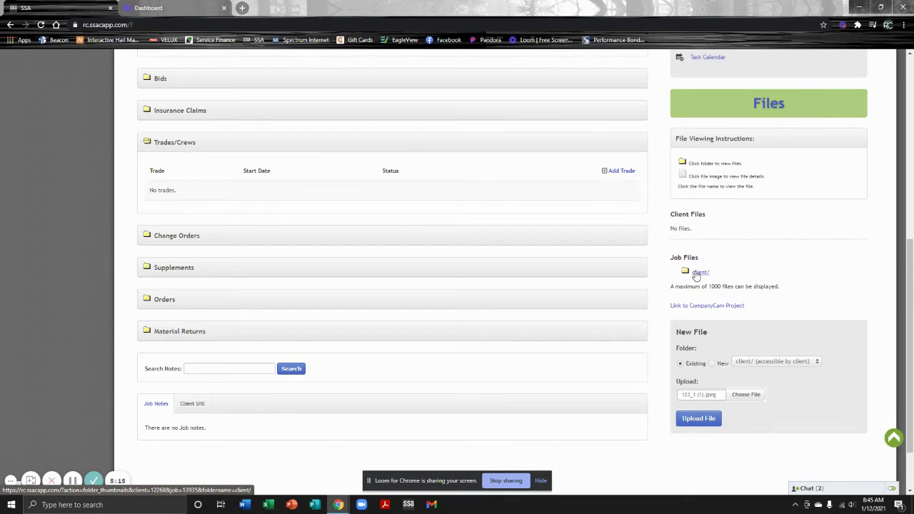
click(688, 275)
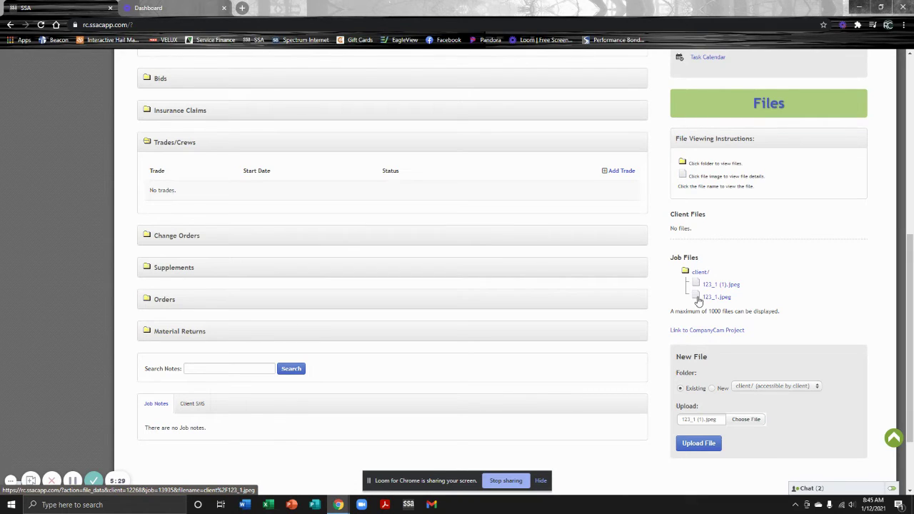
click(700, 300)
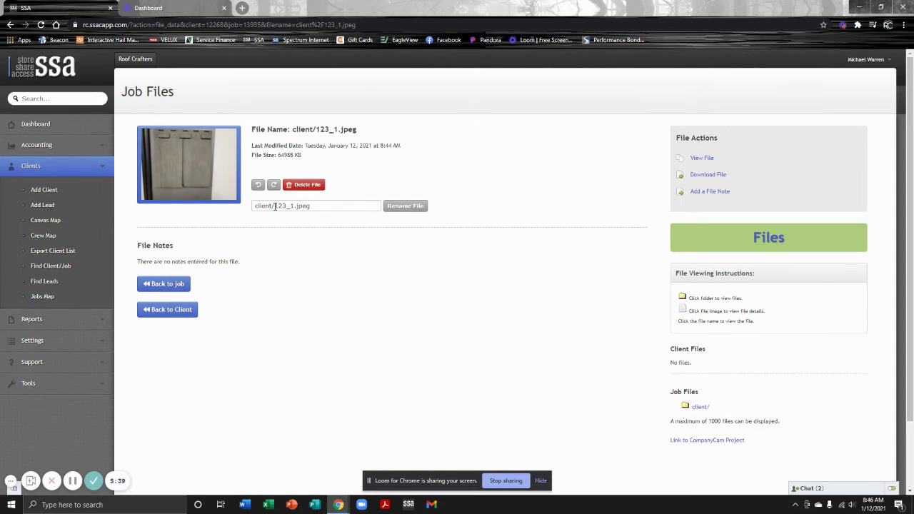
Step: Rename the file to client/picture.jpeg, keeping the client/ folder prefix and the .jpeg extension
drag(275, 206, 252, 205)
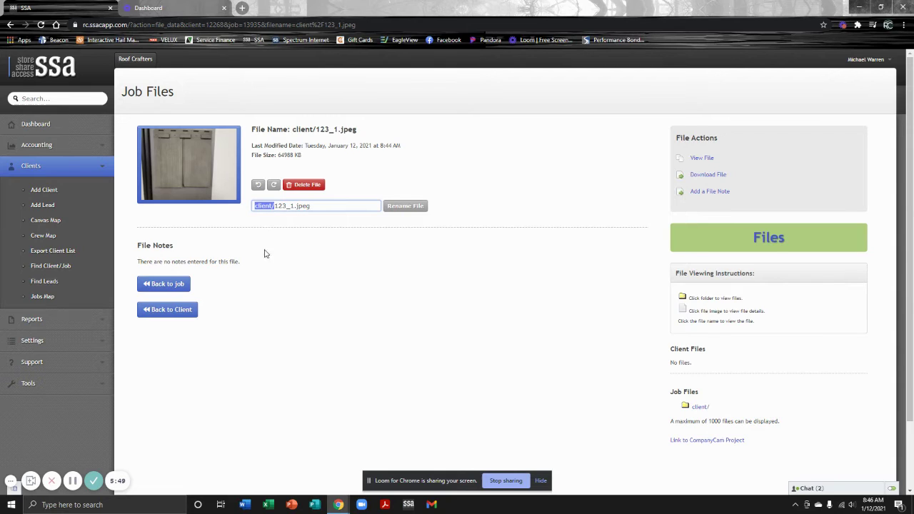
click(301, 205)
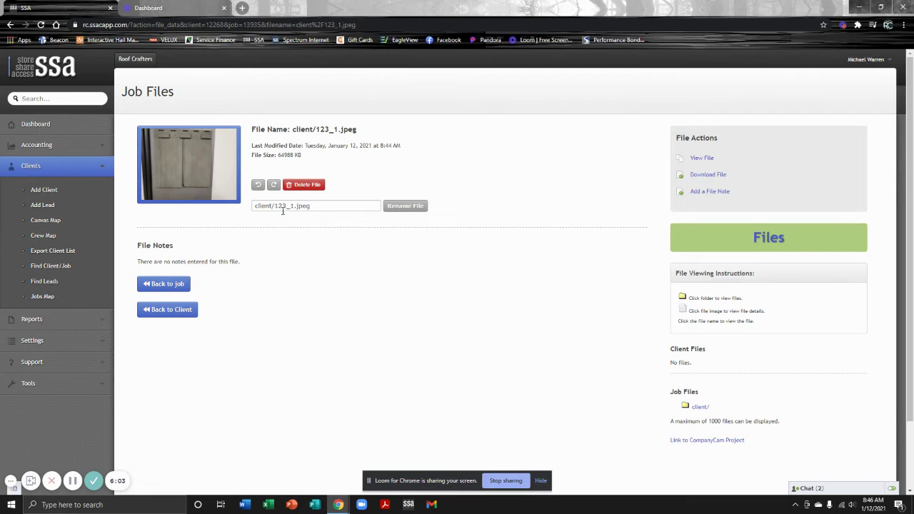
drag(274, 206, 295, 206)
text(picture)
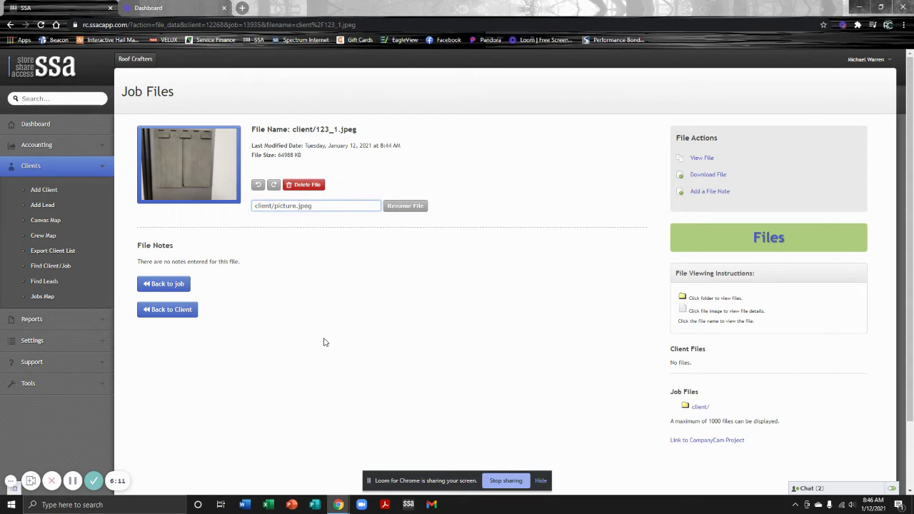
click(395, 206)
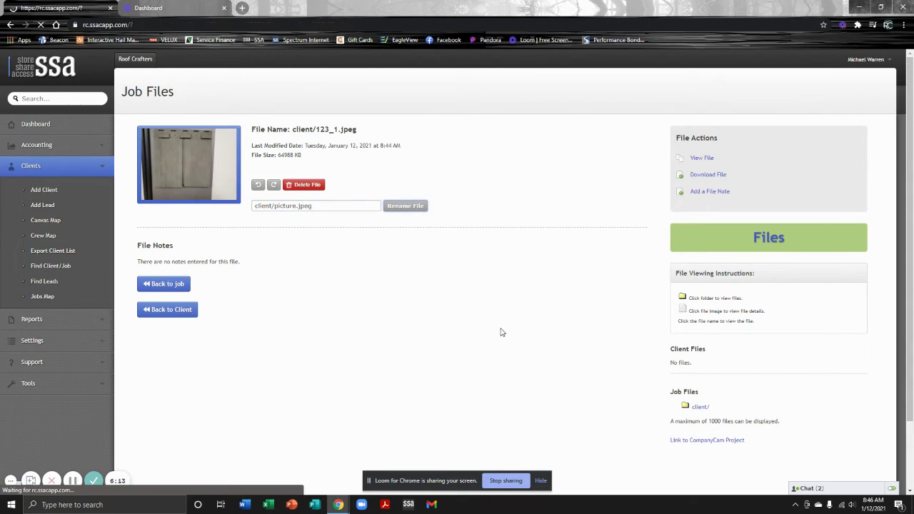
Step: Expand the client/ folder under Job Files to check the renamed file, and return to the job page
click(687, 409)
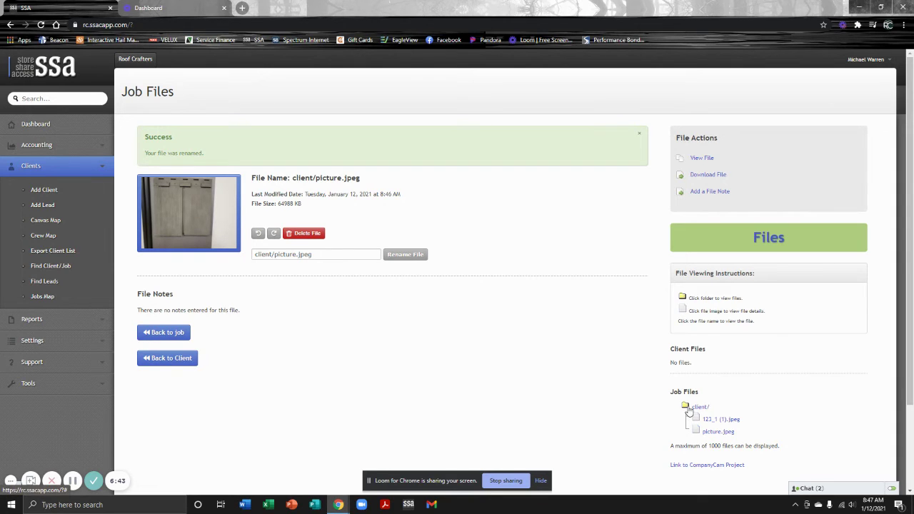
click(685, 407)
click(180, 341)
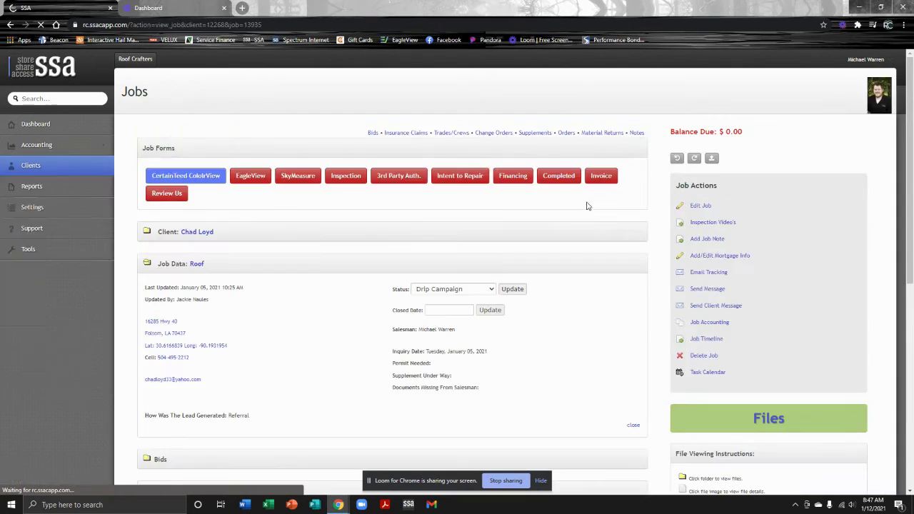
scroll(684, 291, down, 5)
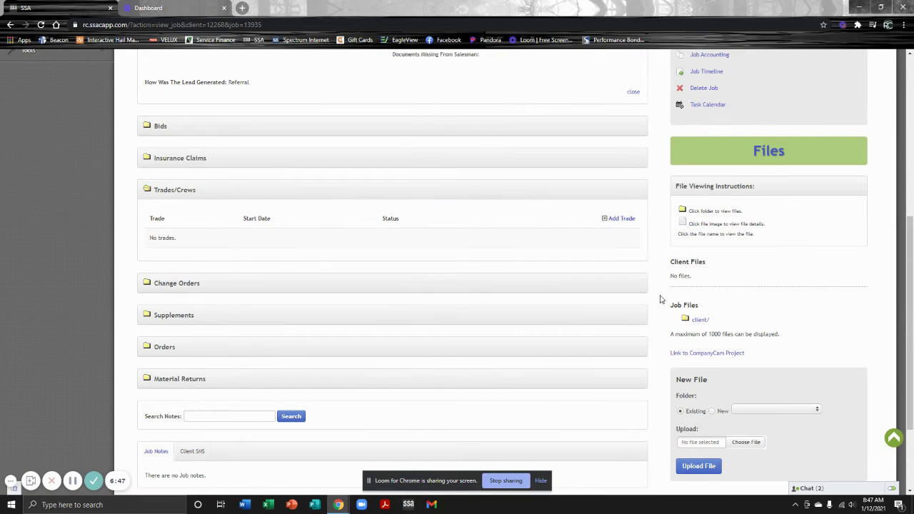
scroll(718, 307, up, 5)
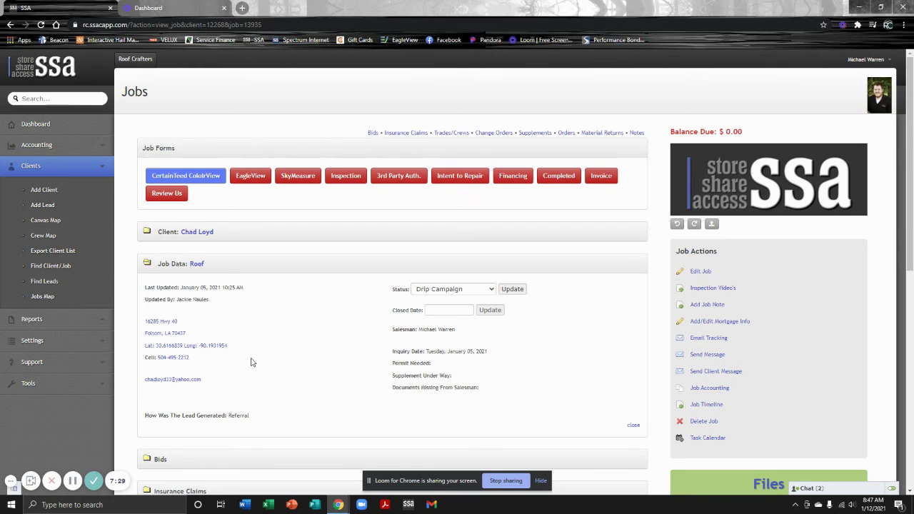
Step: Add a job note reading "Selling house. Getting bids from multiple contractors." and view it among the job notes
scroll(627, 315, down, 1)
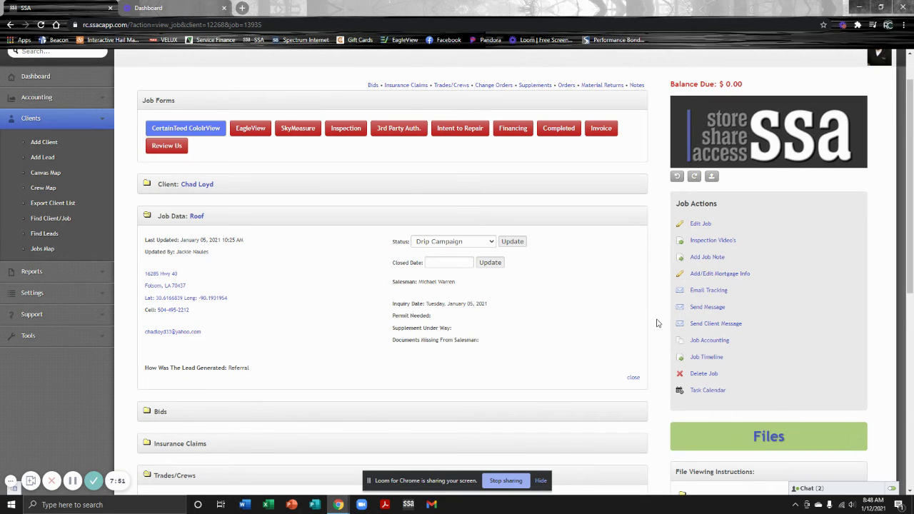
click(703, 258)
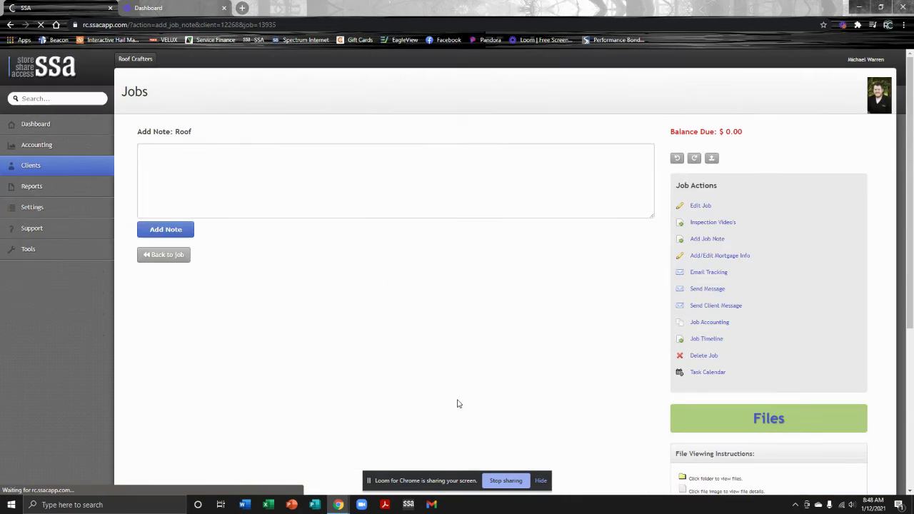
click(286, 211)
text(Sell)
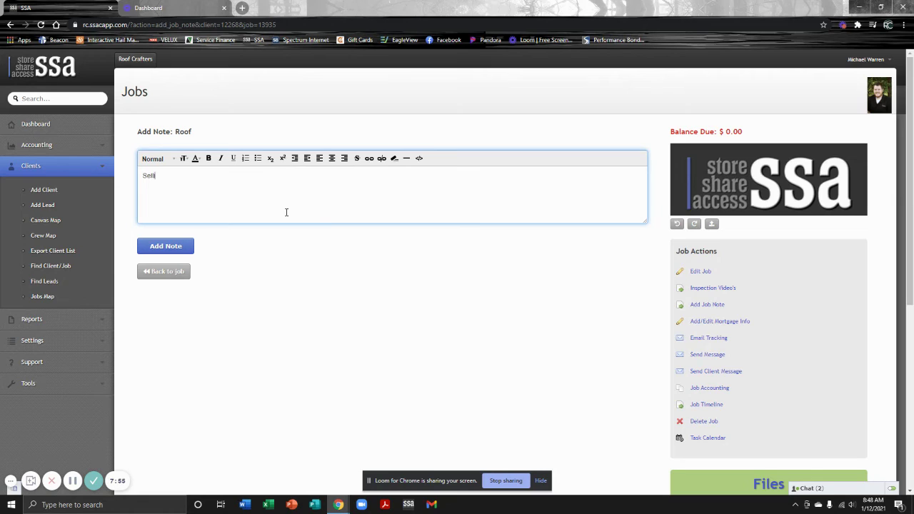
text(ing house. Getting bids from m)
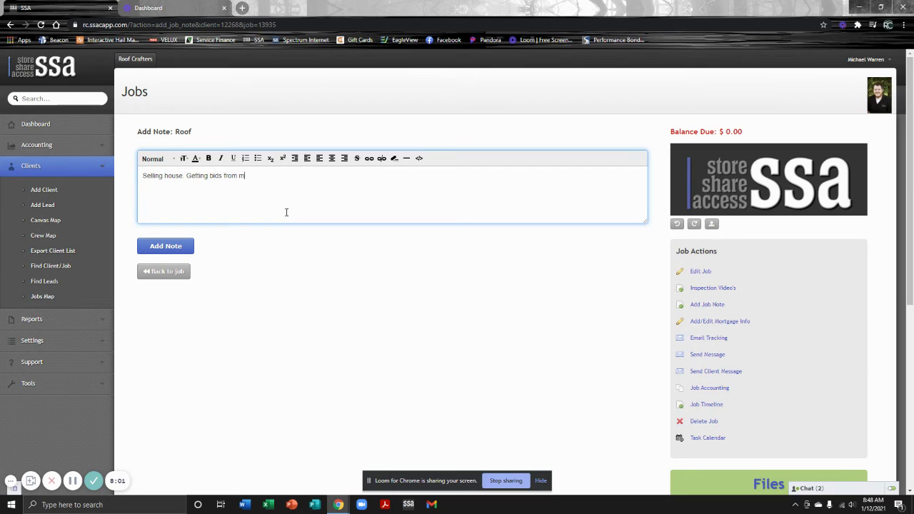
text(ultiple contractors.)
click(170, 246)
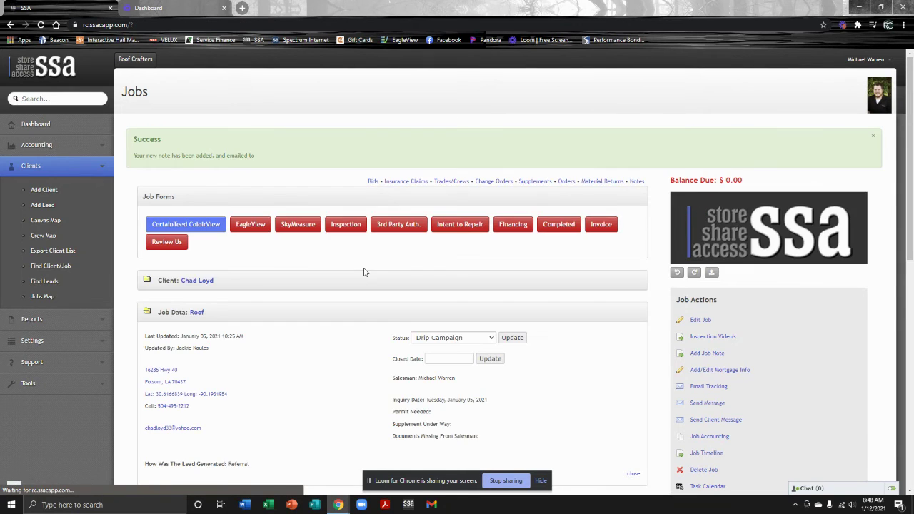
scroll(364, 282, down, 10)
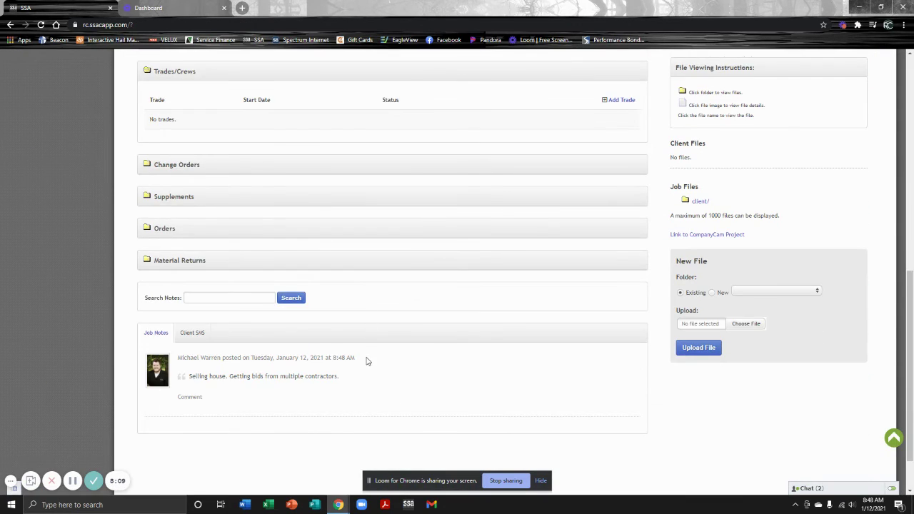
scroll(367, 362, down, 1)
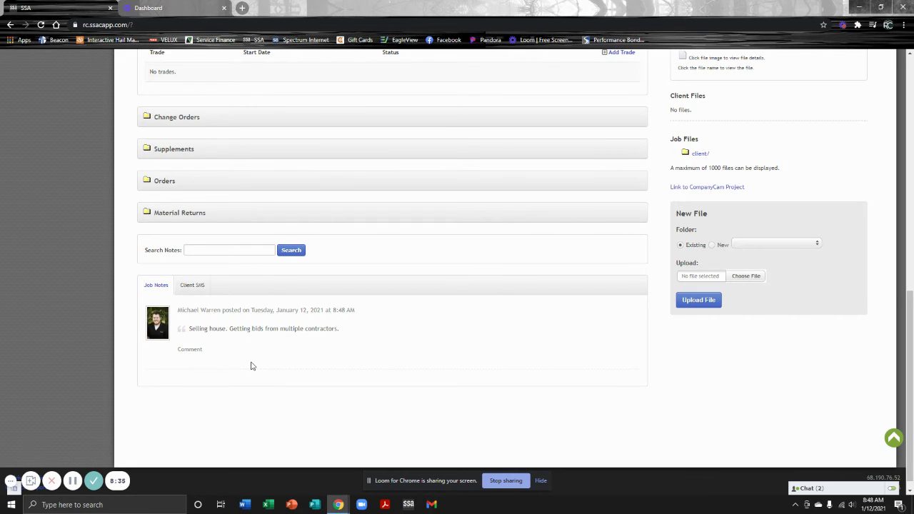
Step: Start an internal message from the job actions and choose the staff member as its recipient
scroll(329, 363, up, 2)
scroll(493, 316, up, 2)
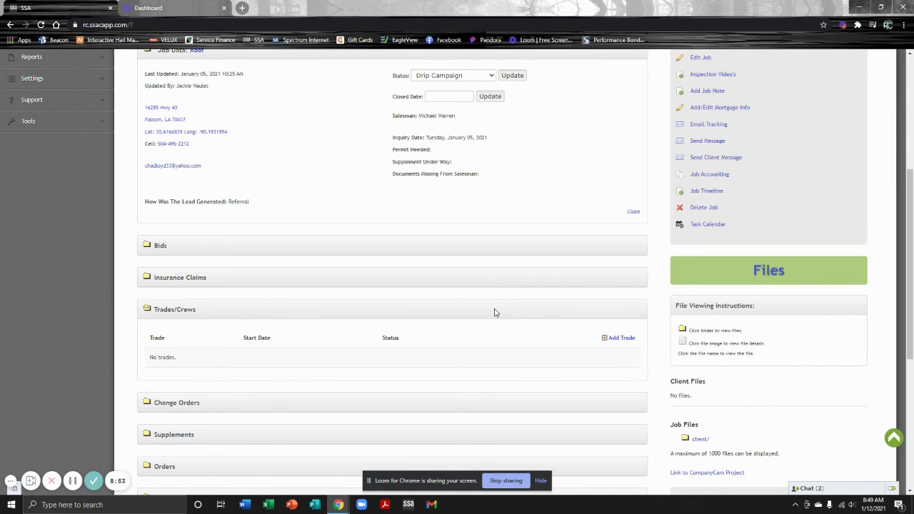
scroll(579, 238, up, 2)
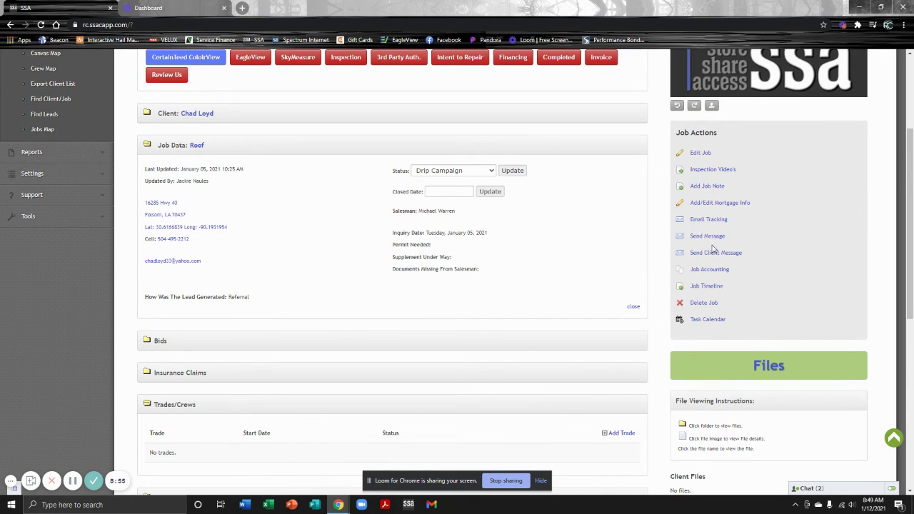
click(712, 237)
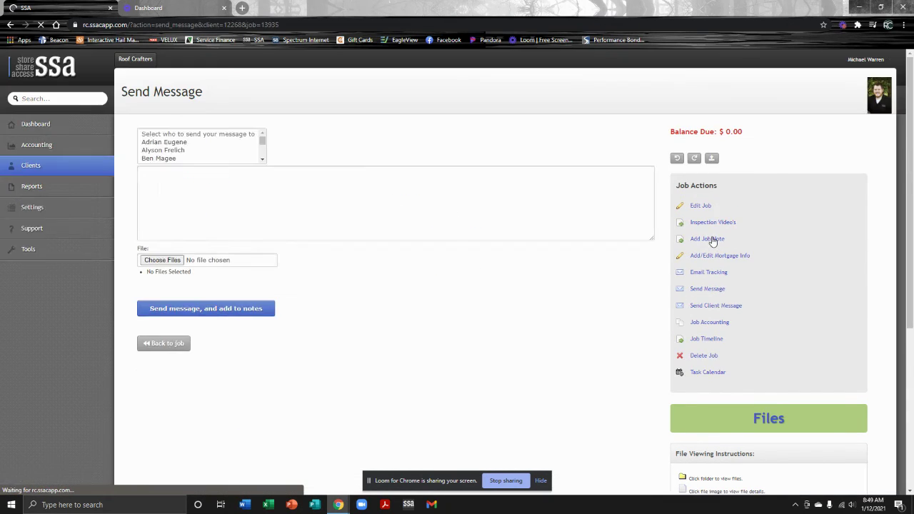
click(312, 137)
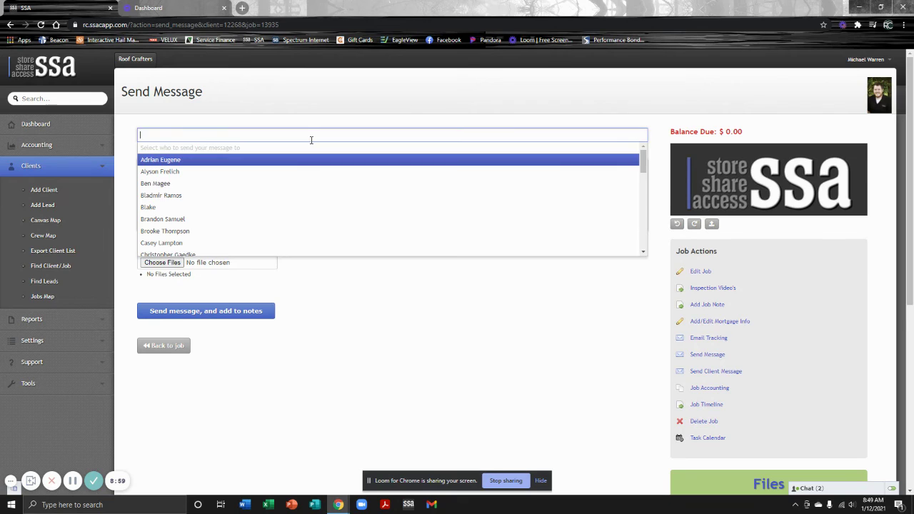
text(mich)
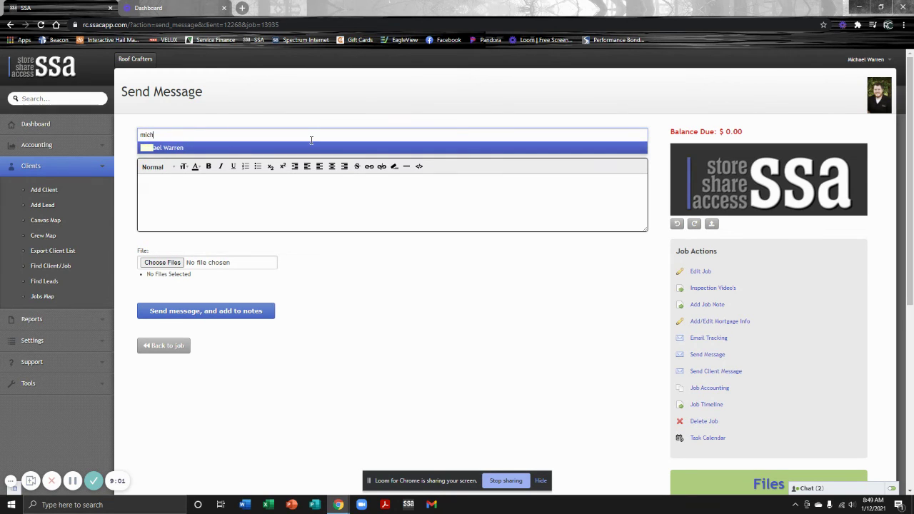
key(Return)
key(Tab)
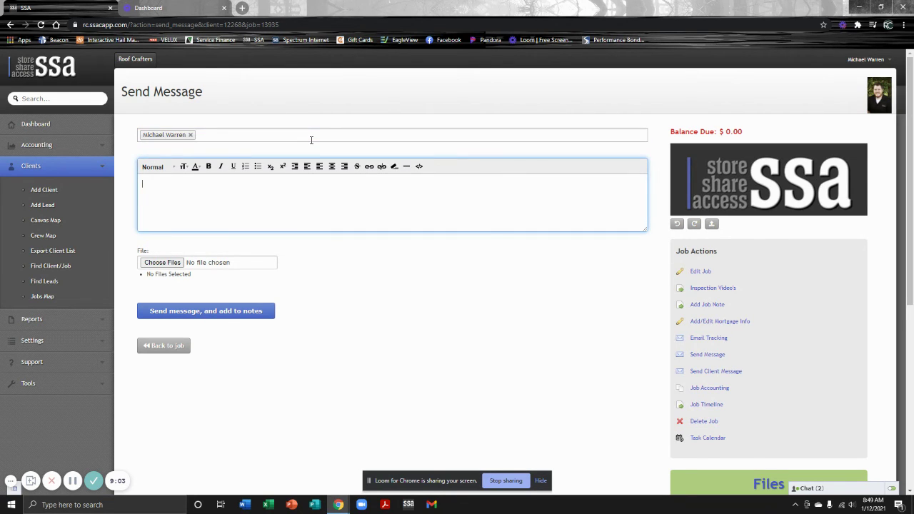
Step: Write "Can you check this file? I need help pricing it." and send the message, adding it to the job notes
text(Can you check this file? I need help pri c)
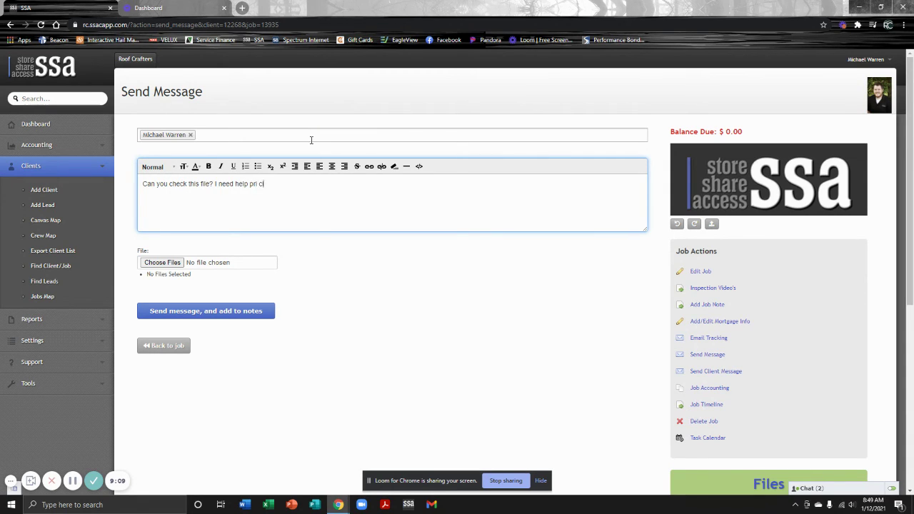
text(ing it.)
key(BackSpace)
key(BackSpace)
key(BackSpace)
key(BackSpace)
key(BackSpace)
key(BackSpace)
key(BackSpace)
key(BackSpace)
key(BackSpace)
key(BackSpace)
text(cing it.)
click(215, 312)
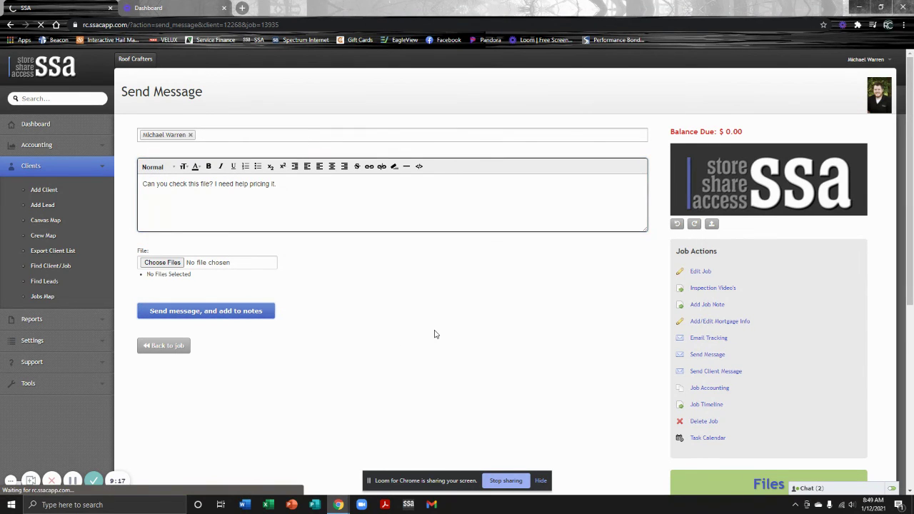
scroll(369, 322, down, 7)
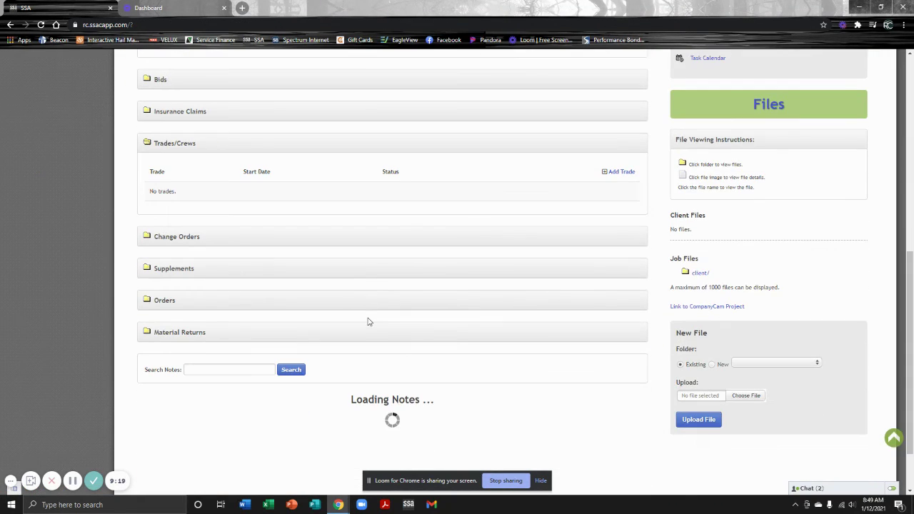
scroll(369, 320, down, 3)
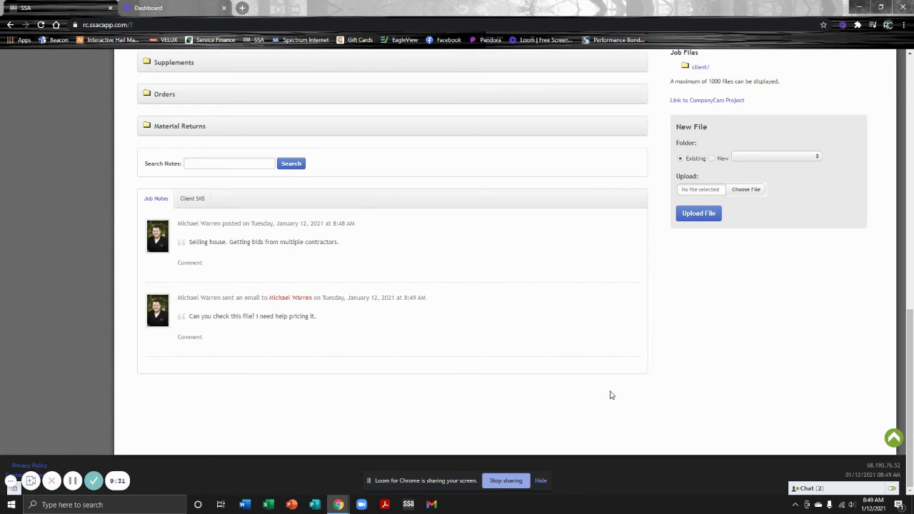
Step: Open the client message form, examine its email fields, and return to the job's notes without sending anything
scroll(611, 395, up, 6)
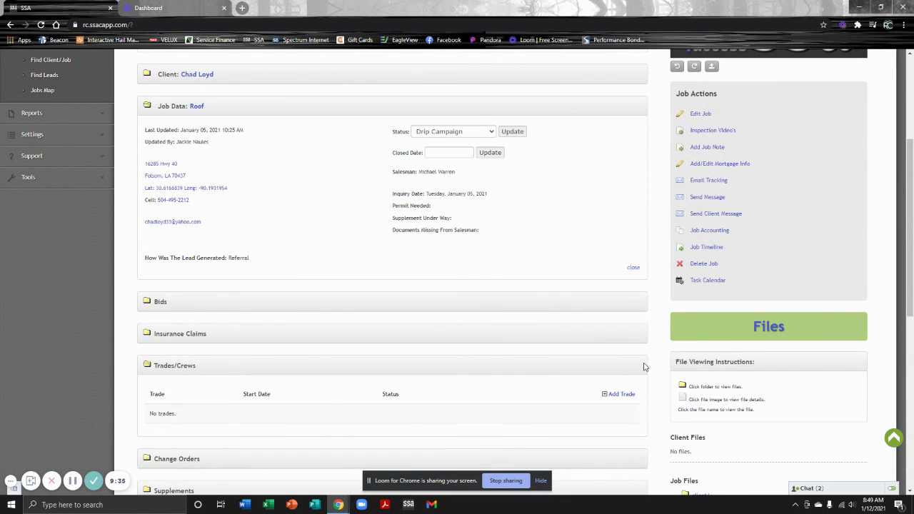
scroll(718, 320, up, 1)
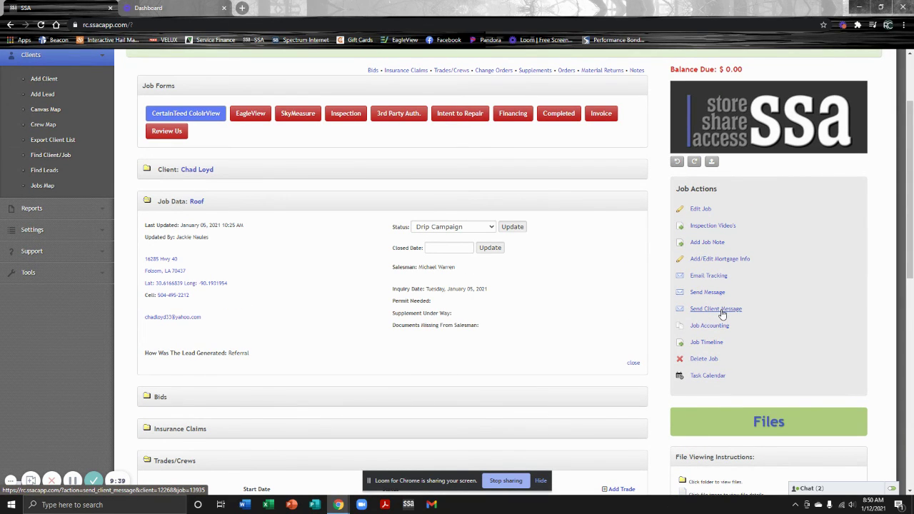
click(717, 309)
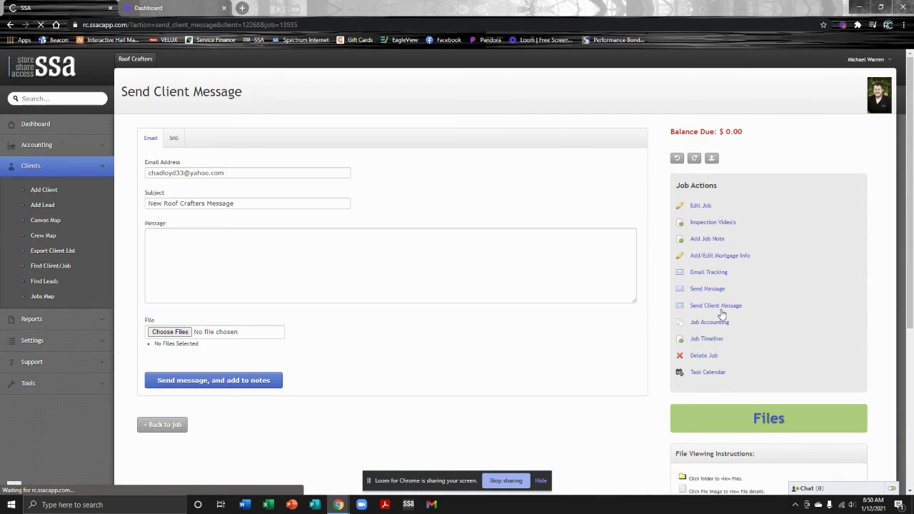
drag(145, 175, 227, 175)
click(398, 210)
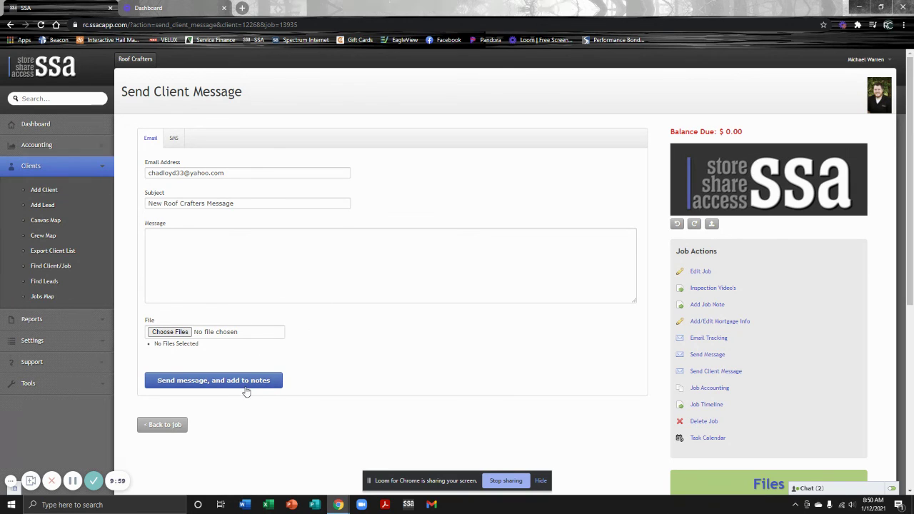
click(178, 429)
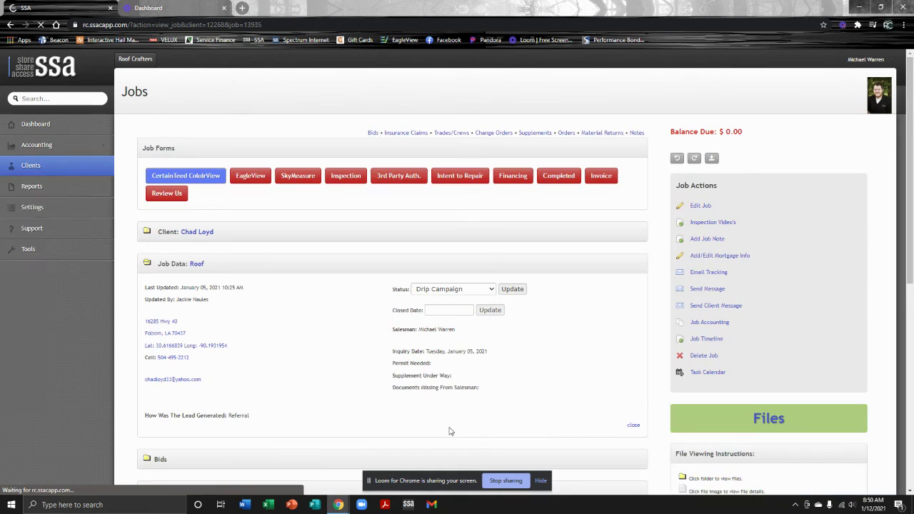
scroll(332, 311, down, 5)
scroll(332, 312, down, 4)
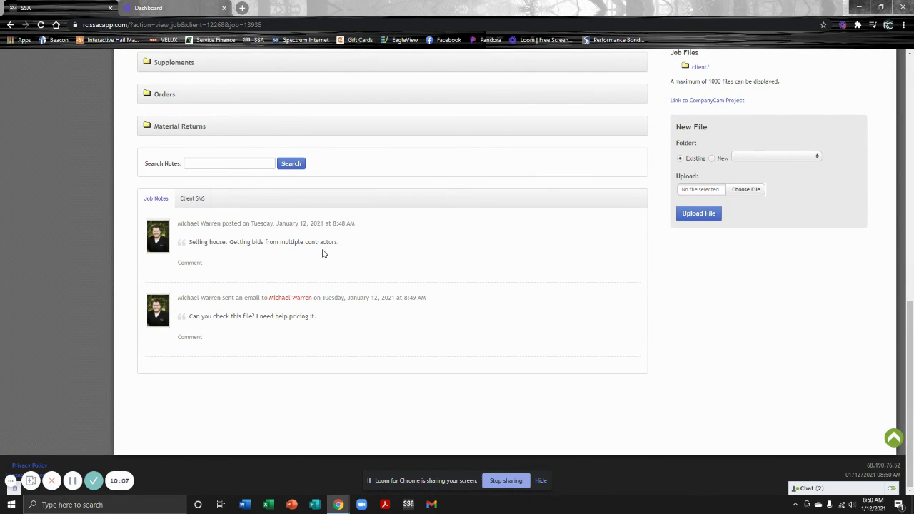
scroll(322, 254, up, 10)
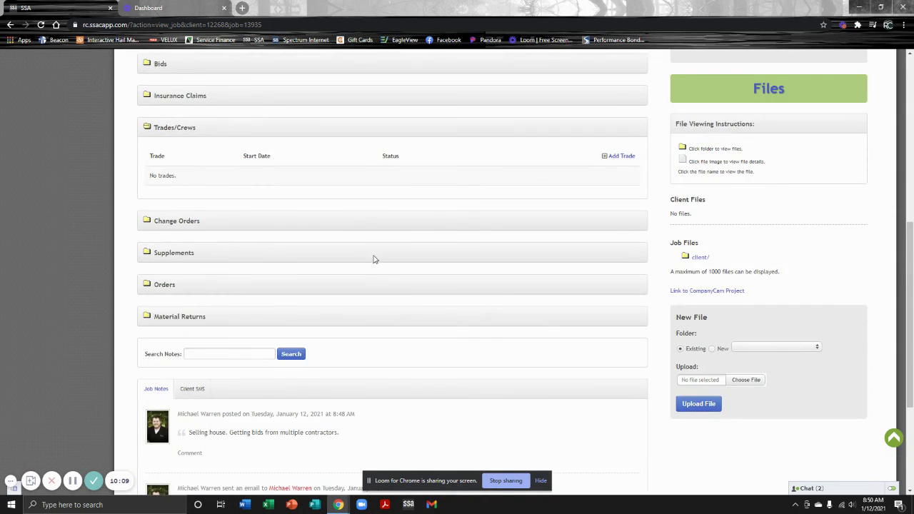